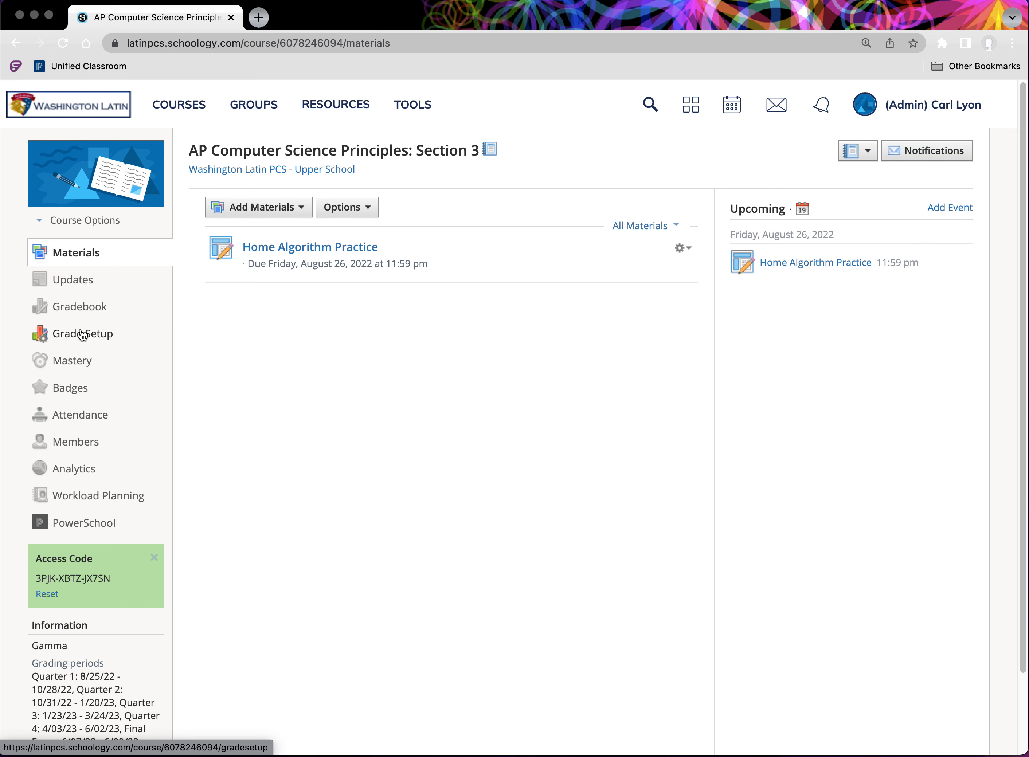
# - Open the grade setup page of the AP Computer Science Principles: Section 3 course
pyautogui.click(74, 335)
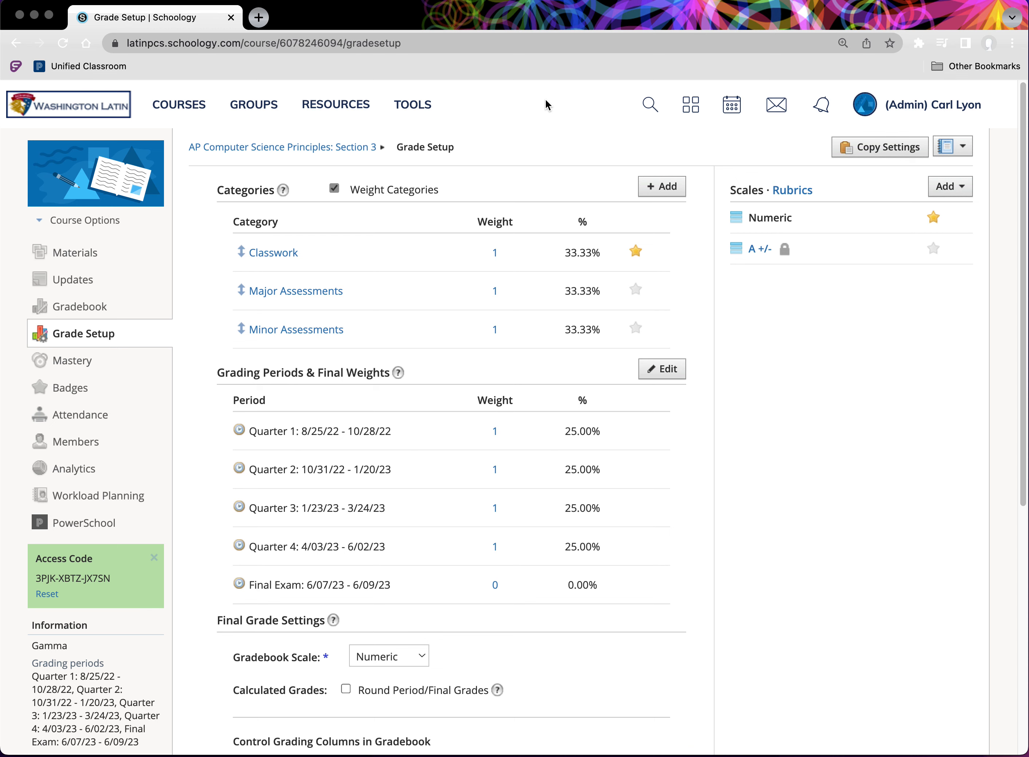
pyautogui.click(658, 189)
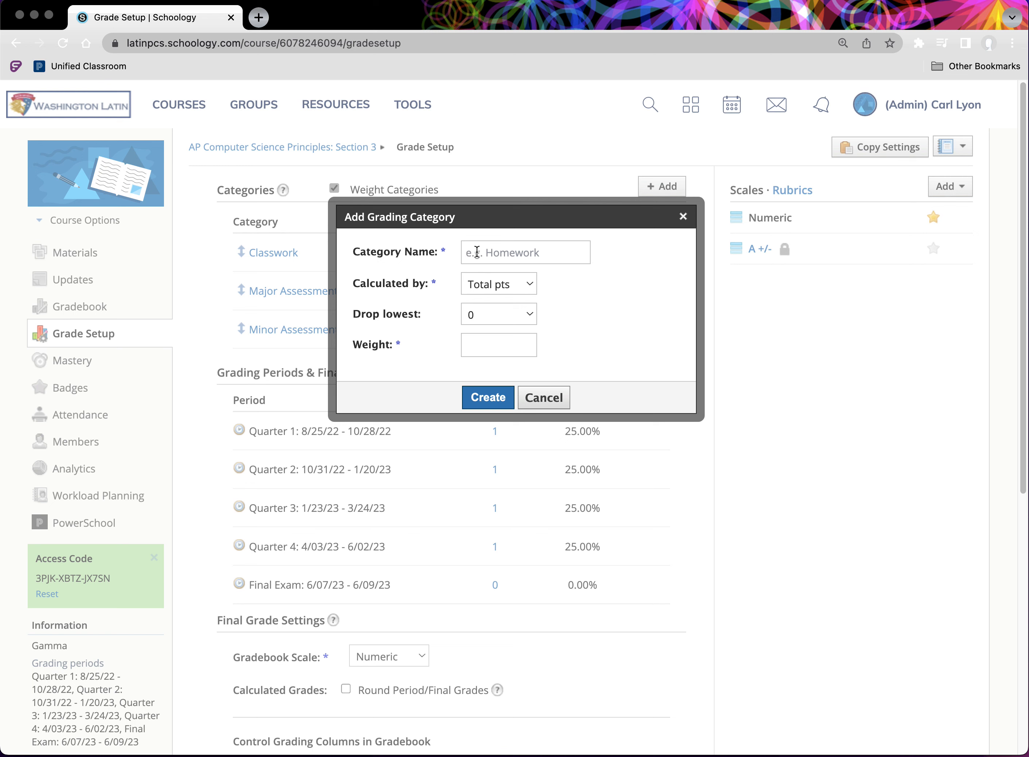
pyautogui.click(477, 252)
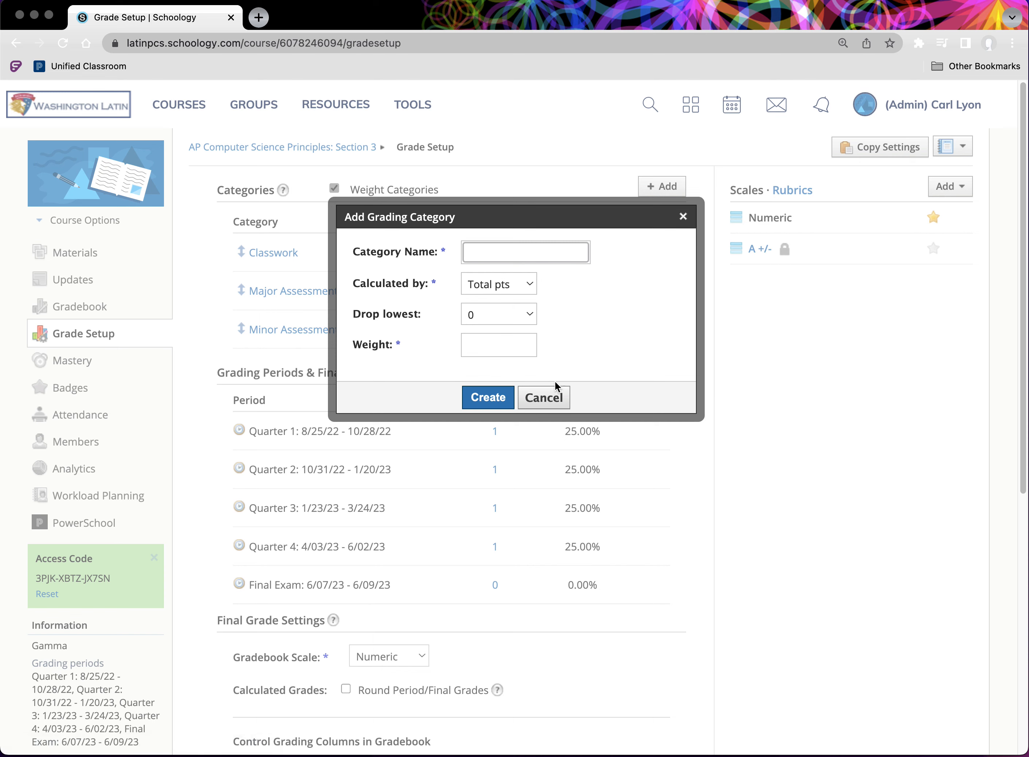
pyautogui.click(560, 403)
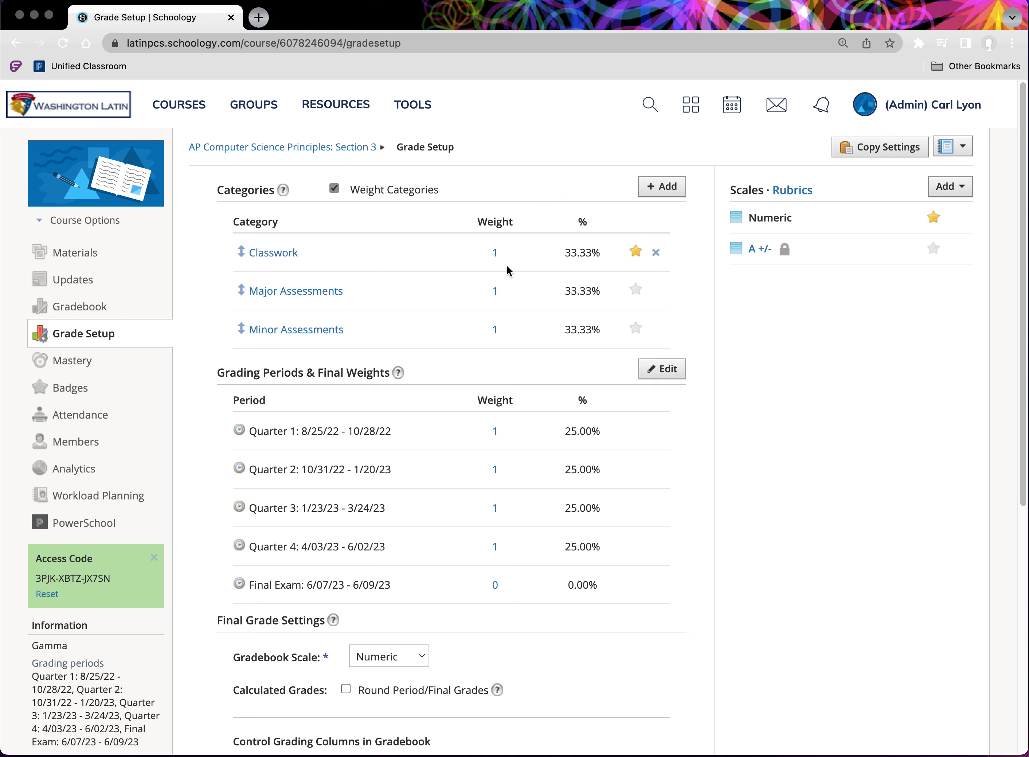
# - Set the category weights to 50 for Major Assessments, 30 for Minor Assessments and 20 for Classwork
pyautogui.click(496, 289)
pyautogui.press('BackSpace')
pyautogui.write('50')
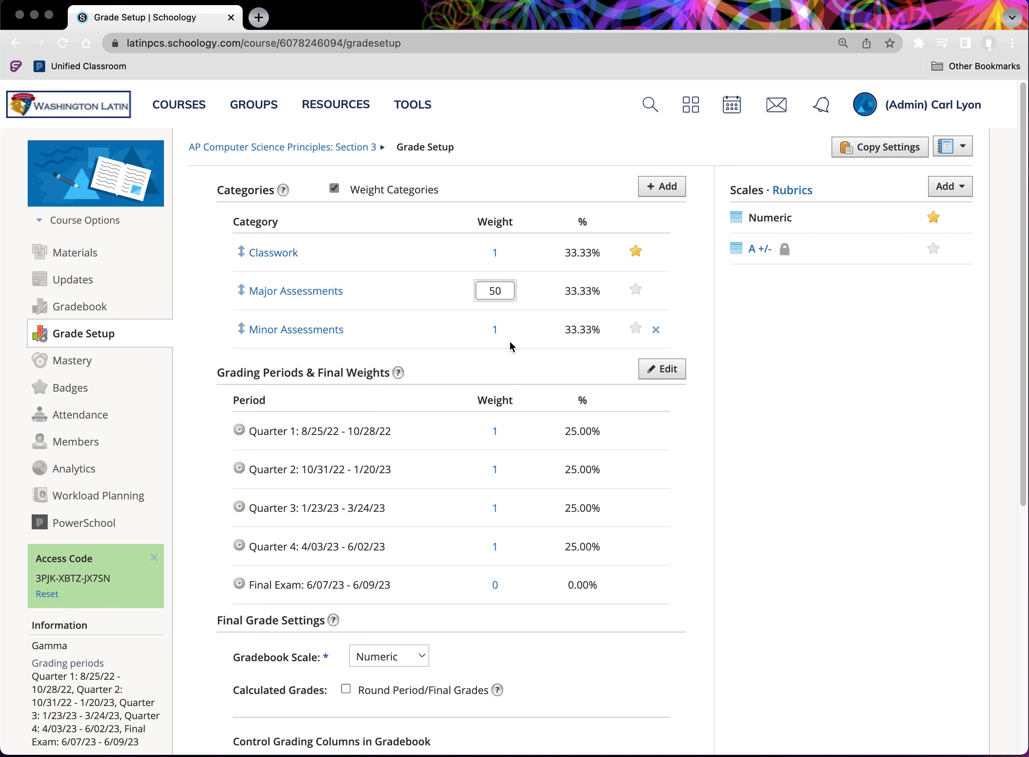
pyautogui.press('Tab')
pyautogui.write('30')
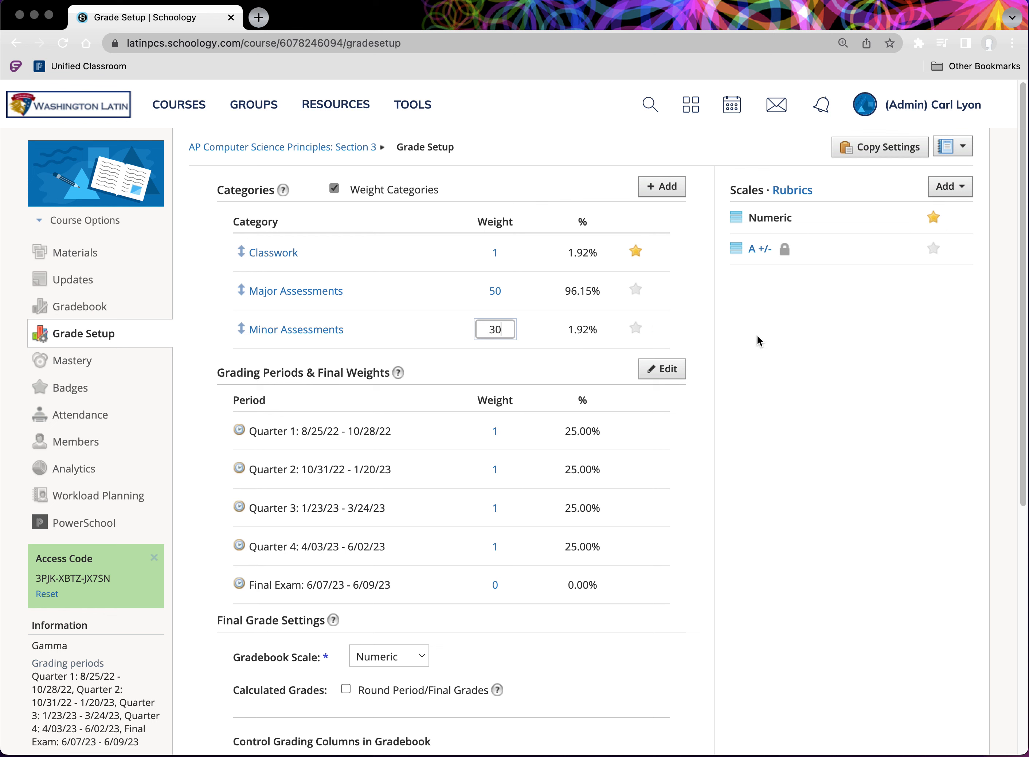
pyautogui.click(496, 252)
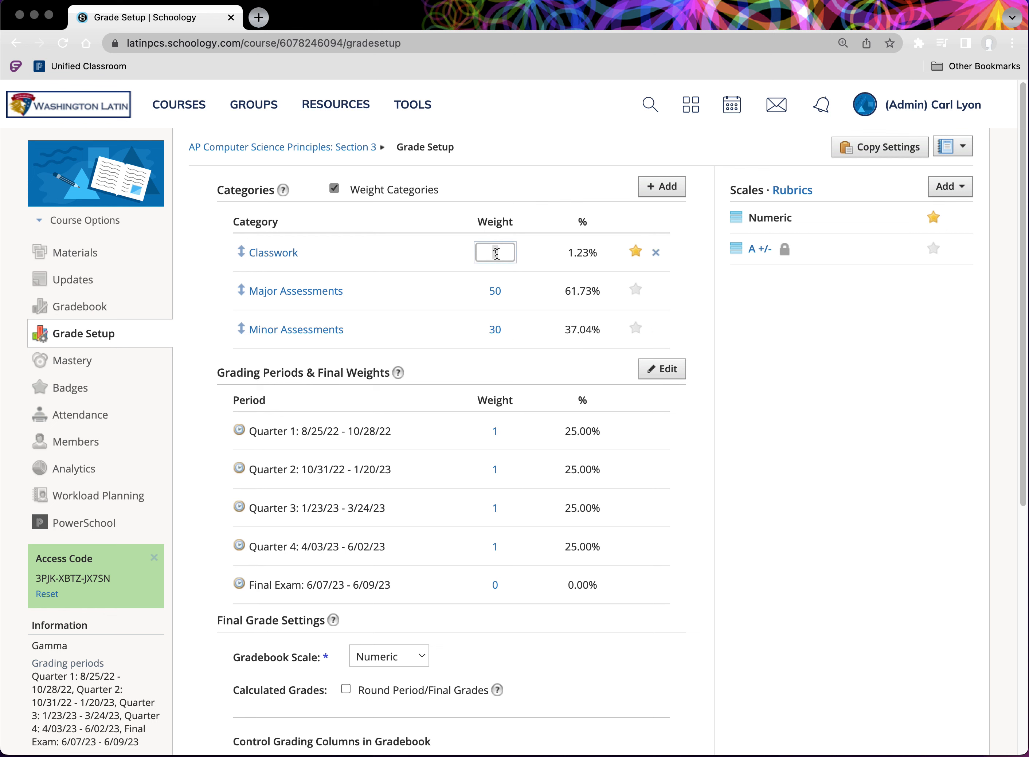
pyautogui.write('20')
pyautogui.click(495, 312)
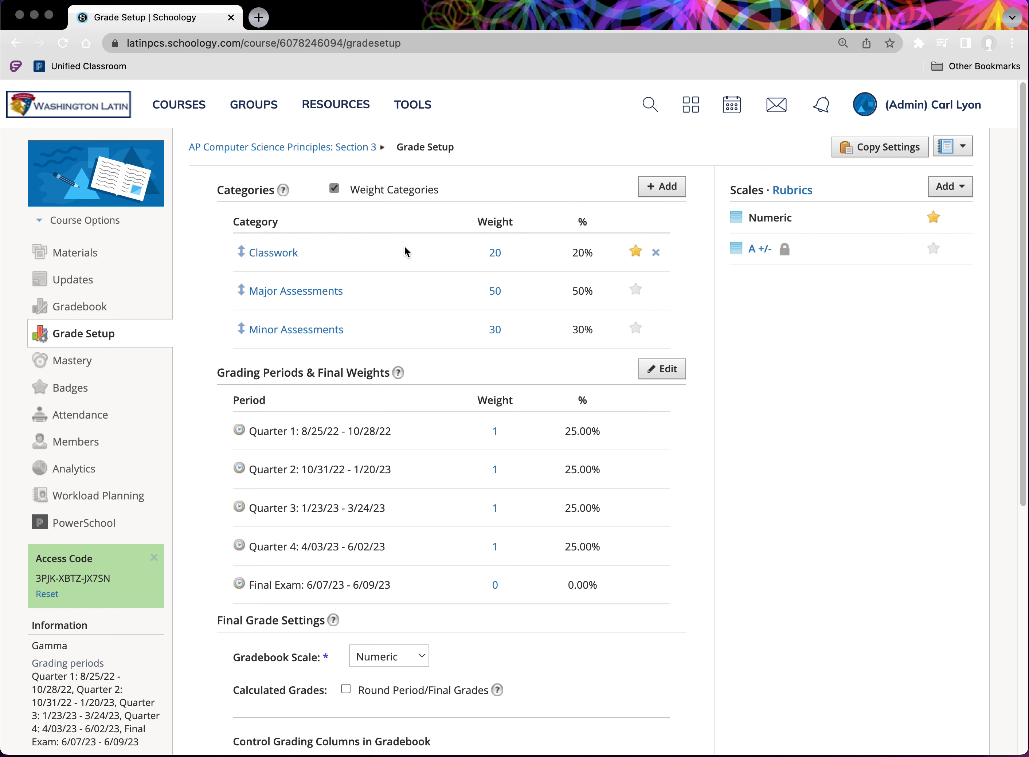
# - Set the weights of the Classwork, Major Assessments and Minor Assessments categories back to 1 each
pyautogui.click(495, 252)
pyautogui.write('1')
pyautogui.click(494, 291)
pyautogui.write('1')
pyautogui.click(495, 329)
pyautogui.write('1')
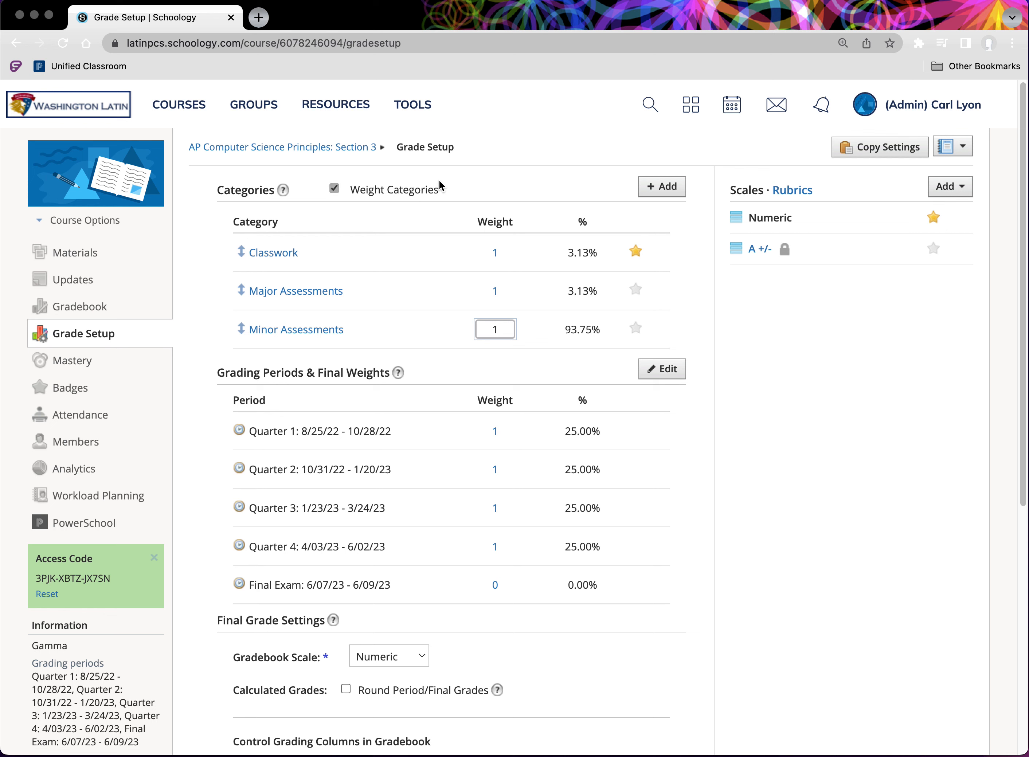
pyautogui.click(500, 176)
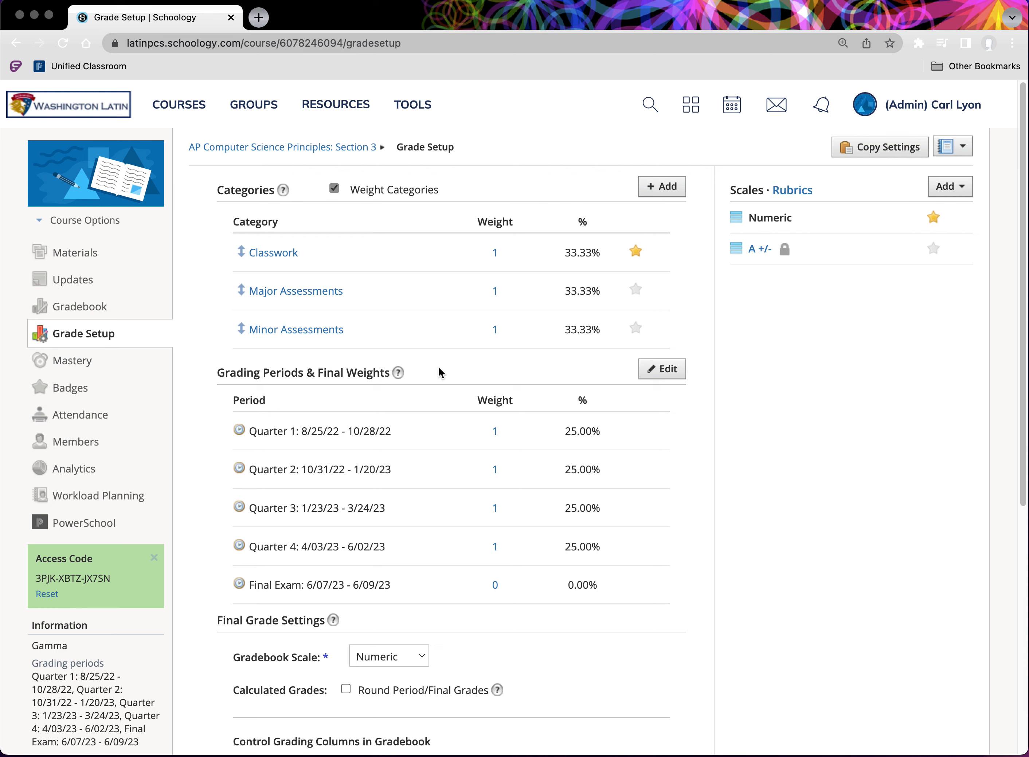
# - Set the Final Exam grading period's weight to 1
pyautogui.click(496, 585)
pyautogui.press('BackSpace')
pyautogui.write('1')
pyautogui.click(775, 602)
# - Set the weights of Quarters 1 to 4 to 22.5 each and the Final Exam's weight to 10
pyautogui.click(503, 432)
pyautogui.doubleClick(505, 432)
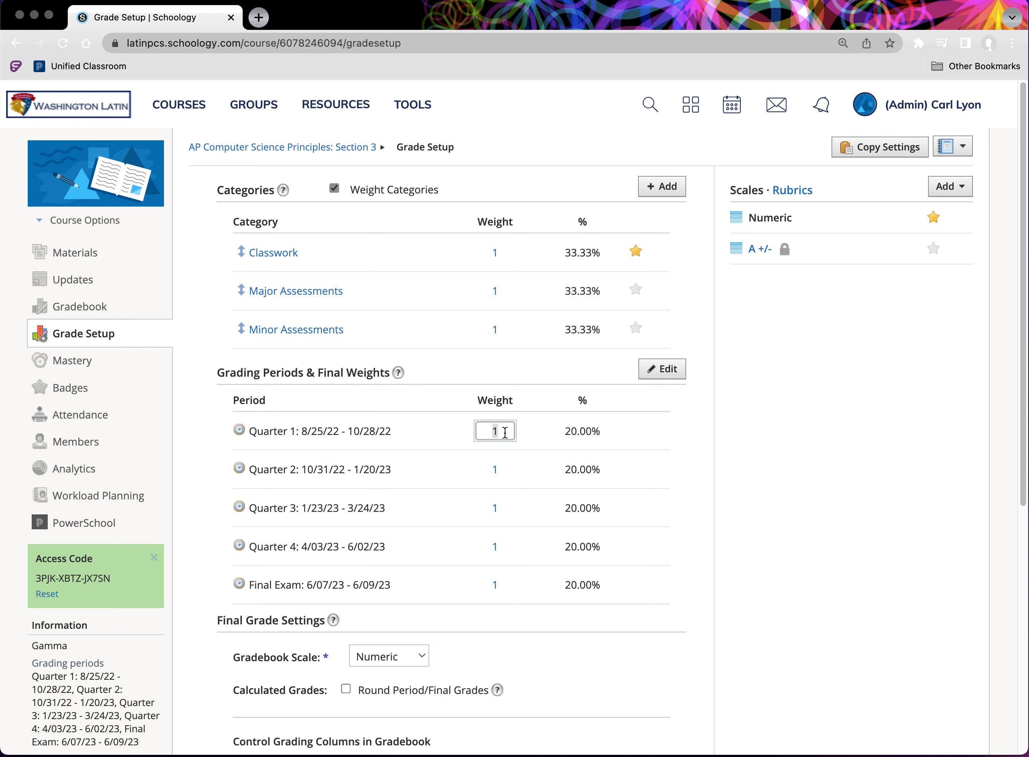
pyautogui.write('22.5')
pyautogui.press('Tab')
pyautogui.write('22.5')
pyautogui.press('Tab')
pyautogui.write('22.5')
pyautogui.press('Tab')
pyautogui.write('22.5')
pyautogui.press('Tab')
pyautogui.write('10')
pyautogui.press('Return')
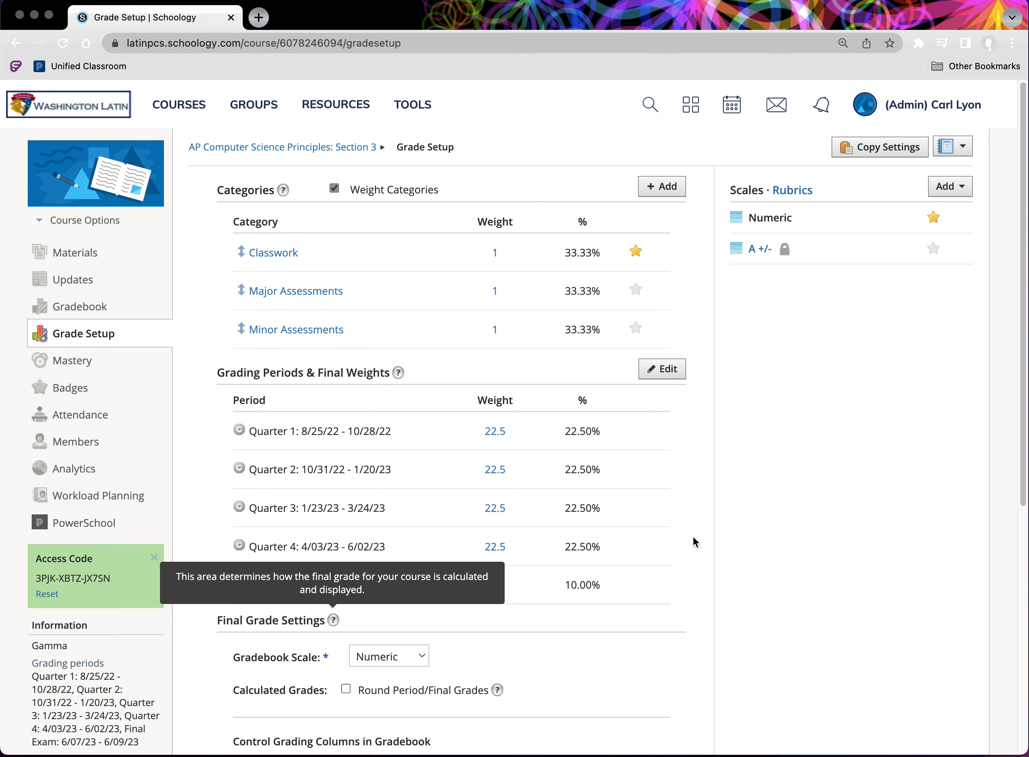
# - Set the Final Exam grading period's weight back to 0 and save the change
pyautogui.click(502, 430)
pyautogui.click(514, 583)
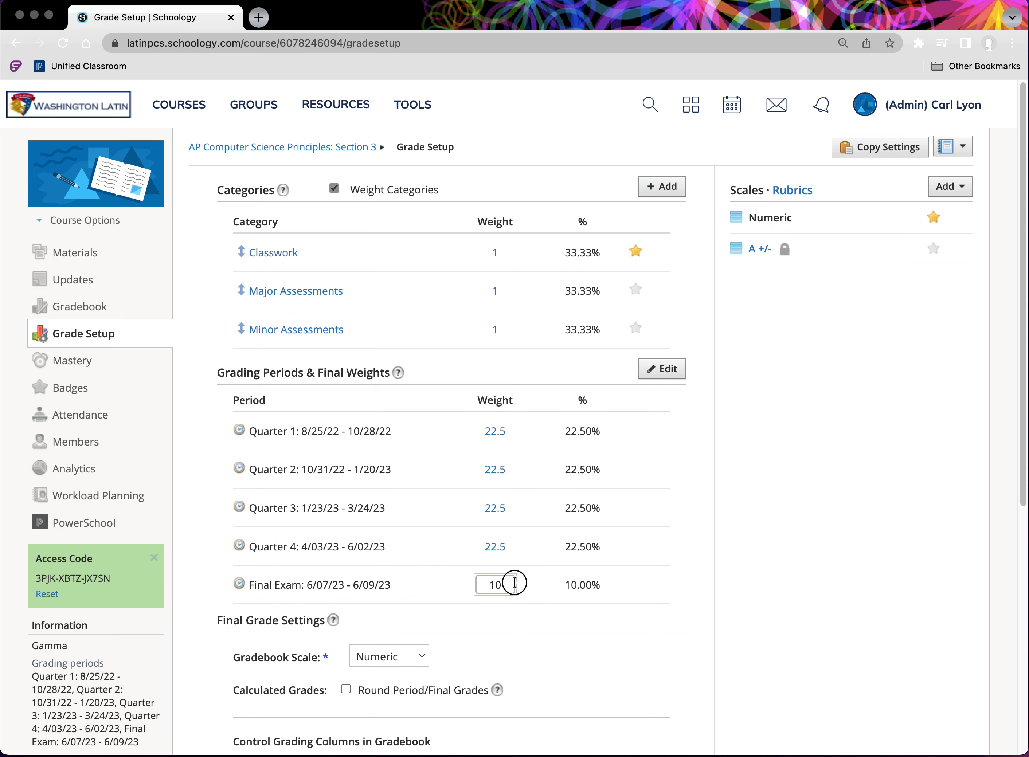
pyautogui.write('0')
pyautogui.press('Return')
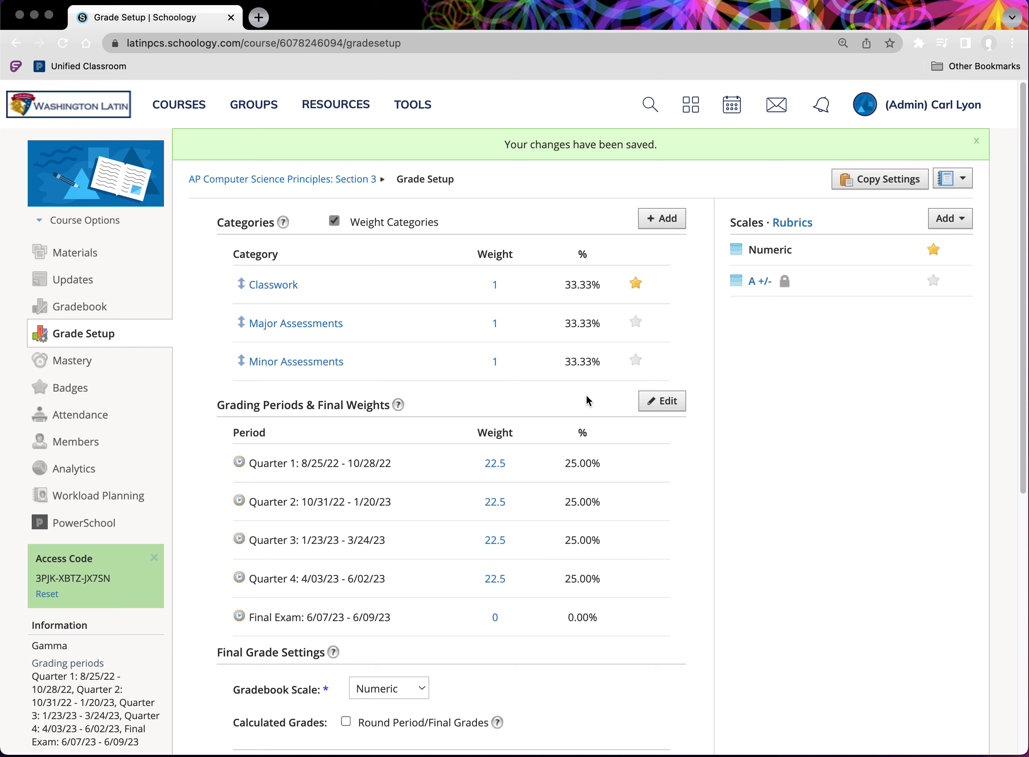
# - Set the weights of all four quarter grading periods back to 1 each
pyautogui.click(501, 465)
pyautogui.write('1')
pyautogui.press('Tab')
pyautogui.write('1')
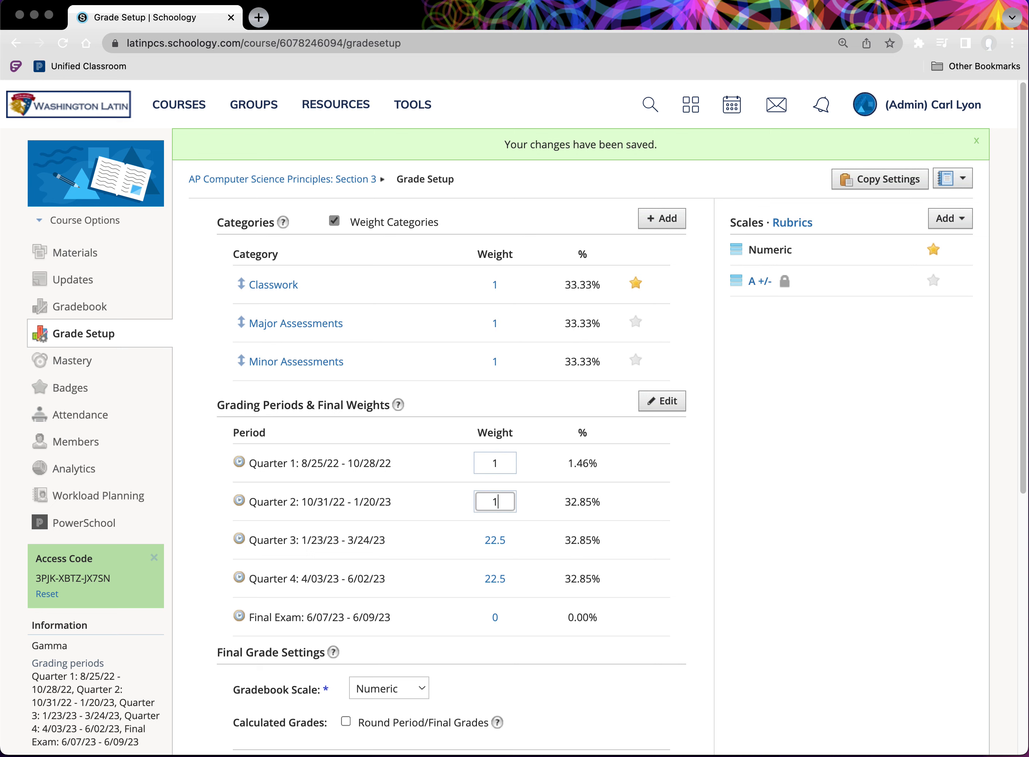
pyautogui.press('Tab')
pyautogui.press('Tab')
pyautogui.write('1')
pyautogui.hotkey('shift', 'Tab')
pyautogui.write('1')
pyautogui.click(729, 461)
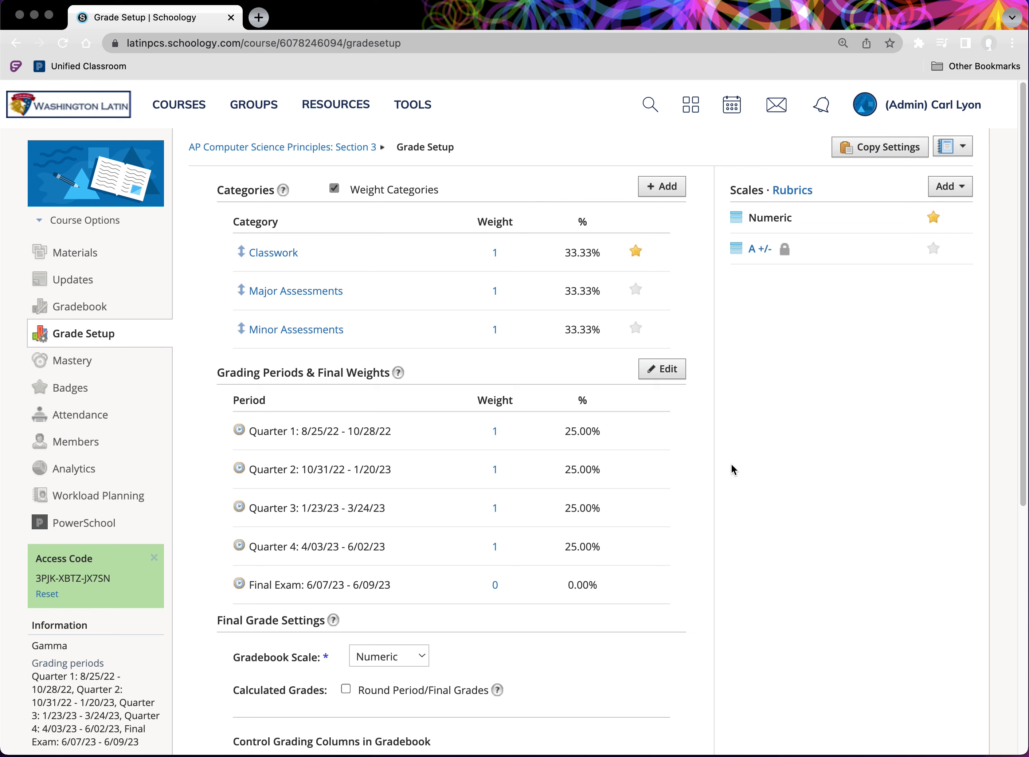